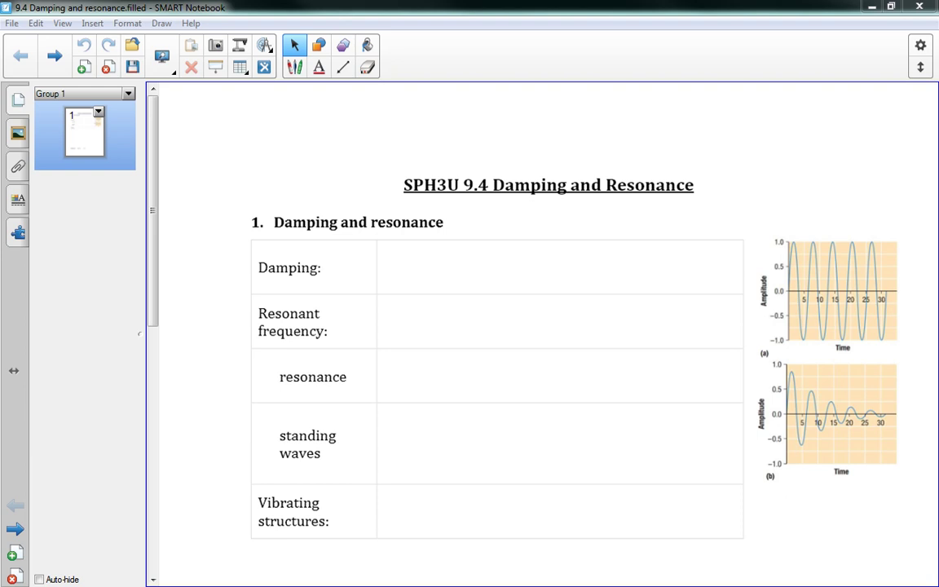
- Switch to the Pens tool and bring the blank definitions table into view
click(294, 67)
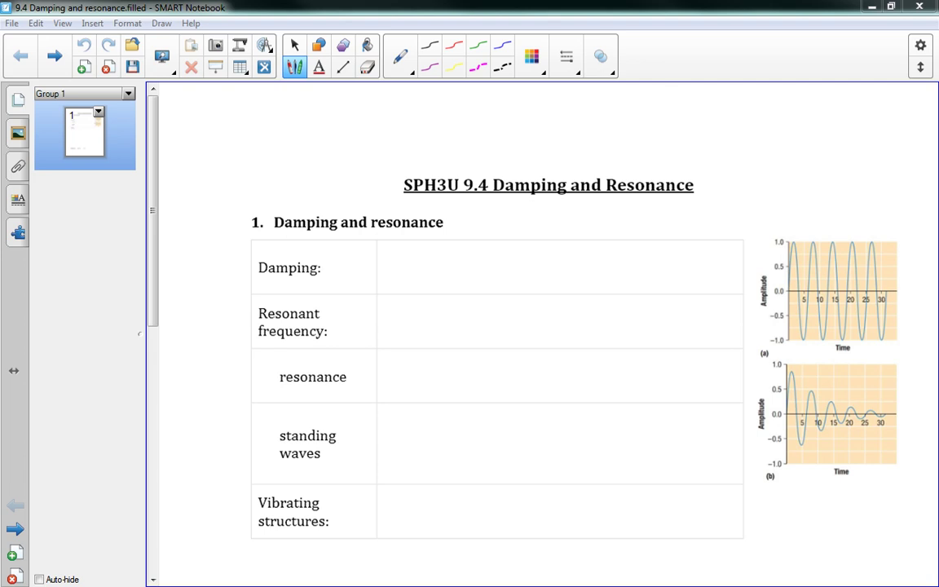
scroll(154, 193, down, 2)
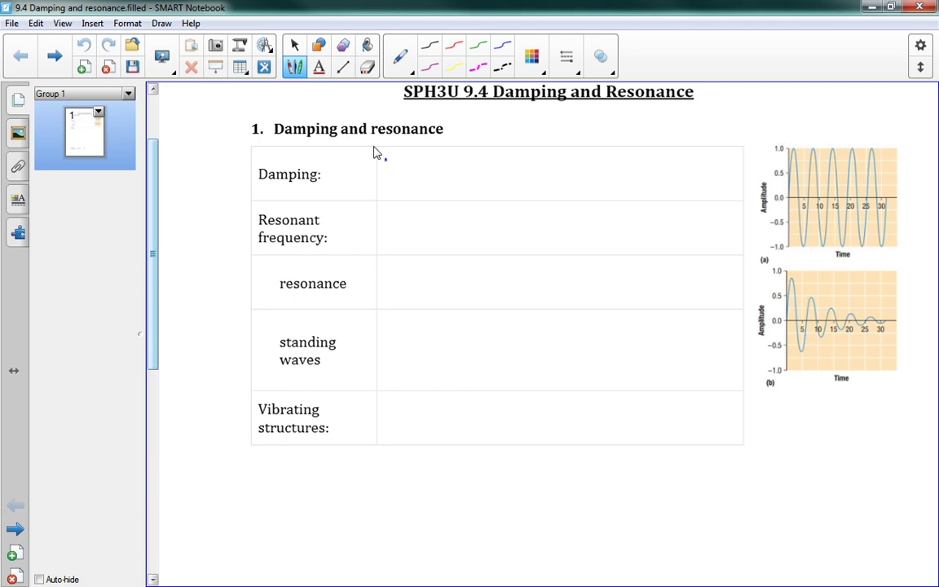
- Handwrite 'when a wave reduces due to' in the Damping row's definition cell
mouse_move(385, 154)
mouse_down()
mouse_move(458, 165)
mouse_move(538, 155)
mouse_move(550, 163)
mouse_move(562, 152)
mouse_move(583, 163)
mouse_up()
drag(586, 159, 629, 162)
drag(634, 155, 646, 161)
drag(651, 158, 669, 162)
drag(663, 154, 679, 155)
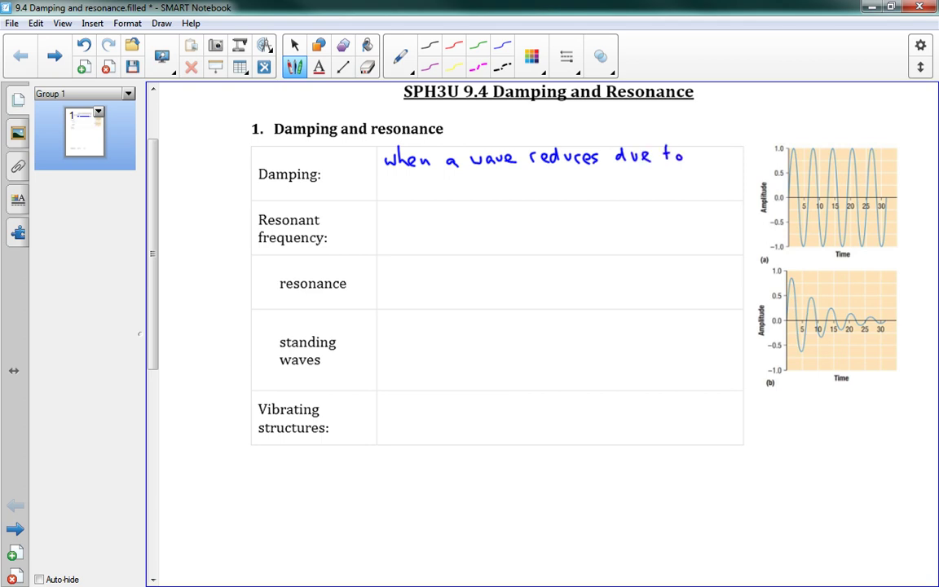
- Finish the Damping definition on a second line with 'energy absorption/loss.'
drag(384, 190, 423, 186)
mouse_move(435, 186)
mouse_down()
mouse_move(430, 199)
mouse_move(443, 193)
mouse_up()
mouse_move(449, 186)
mouse_down()
mouse_move(443, 198)
mouse_move(523, 190)
mouse_up()
drag(527, 187, 545, 194)
click(544, 182)
mouse_move(553, 188)
mouse_down()
mouse_move(568, 198)
mouse_move(613, 192)
mouse_up()
click(632, 187)
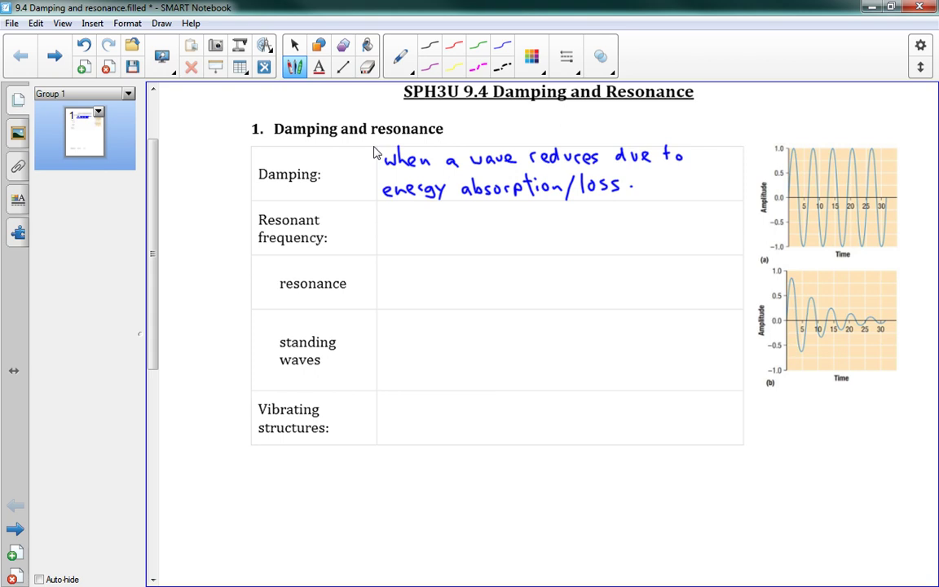
- Trace over the decaying wave on graph (b) with a thick blue line
mouse_move(786, 319)
mouse_down()
mouse_move(788, 285)
mouse_move(800, 343)
mouse_move(811, 306)
mouse_move(822, 350)
mouse_move(830, 308)
mouse_move(841, 342)
mouse_move(856, 319)
mouse_move(887, 318)
mouse_up()
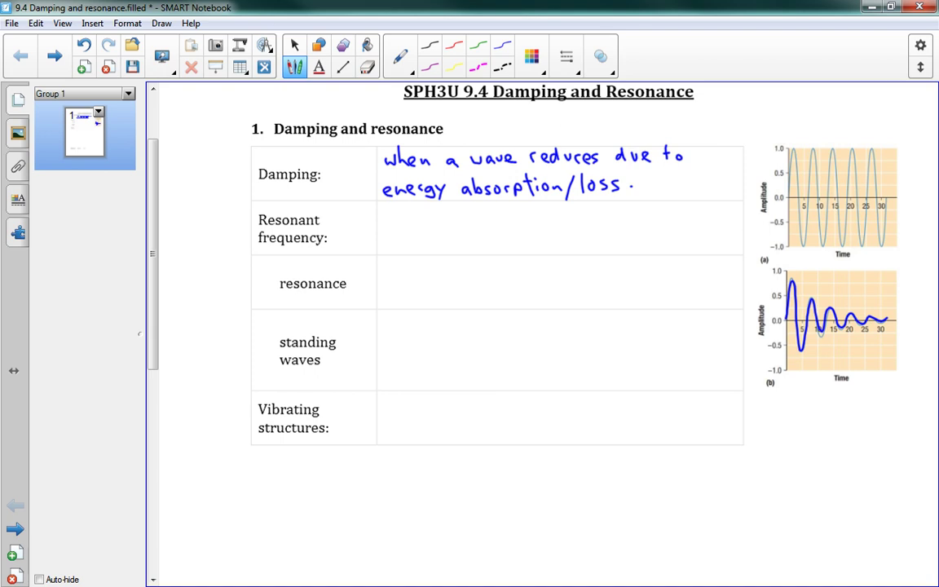
- Handwrite 'the frequency' at the start of the Resonant frequency definition cell
drag(387, 209, 387, 224)
drag(382, 215, 421, 226)
mouse_move(417, 216)
mouse_down()
mouse_move(459, 231)
mouse_move(491, 226)
mouse_up()
click(476, 224)
mouse_move(499, 218)
mouse_down()
mouse_move(507, 233)
mouse_move(539, 225)
mouse_up()
mouse_move(547, 210)
mouse_down()
mouse_move(549, 225)
mouse_move(553, 215)
mouse_move(574, 225)
mouse_up()
- Extend the first line with 'at which a medium'
mouse_move(577, 205)
mouse_down()
mouse_move(582, 225)
mouse_move(604, 222)
mouse_up()
mouse_move(608, 205)
mouse_down()
mouse_move(615, 223)
mouse_move(678, 222)
mouse_up()
drag(681, 205, 681, 222)
drag(685, 215, 712, 220)
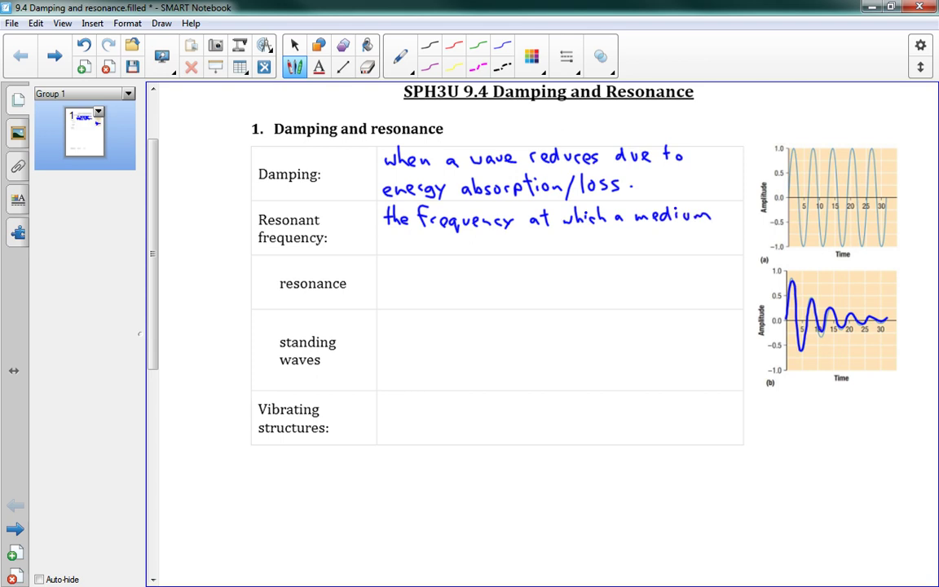
- Write 'vibrates most easily.' on the second line to complete the definition
drag(388, 245, 416, 246)
drag(418, 247, 561, 253)
drag(564, 243, 568, 257)
click(579, 251)
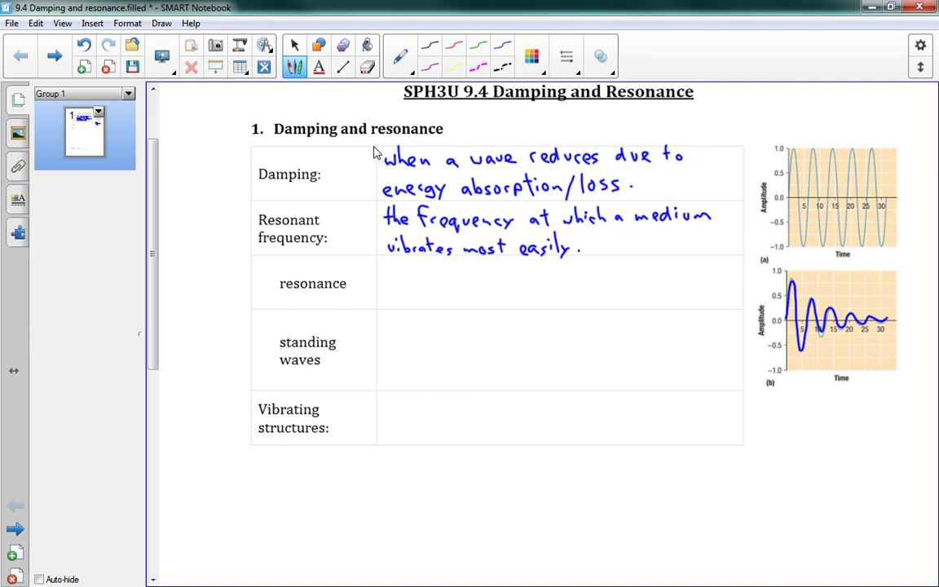
- Handwrite 'when an incoming wave has the same' in the resonance row
scroll(375, 152, down, 1)
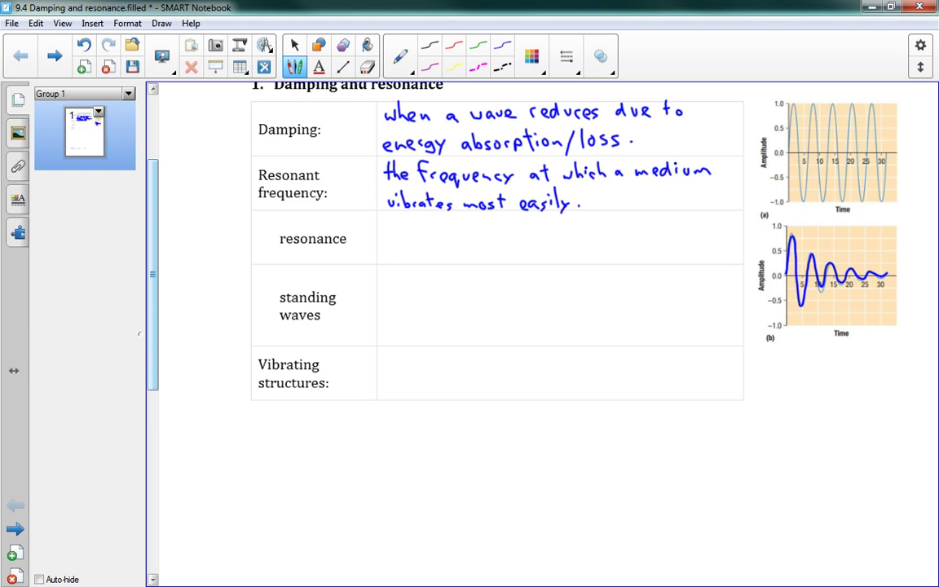
drag(384, 223, 415, 229)
drag(417, 226, 488, 231)
mouse_move(496, 226)
mouse_down()
mouse_move(531, 237)
mouse_move(562, 225)
mouse_move(571, 232)
mouse_move(665, 222)
mouse_move(662, 232)
mouse_move(695, 229)
mouse_up()
mouse_move(704, 230)
mouse_down()
mouse_move(713, 221)
mouse_move(742, 229)
mouse_up()
- Finish the resonance definition with 'frequency as the medium's resonant freq.' on line two
drag(383, 255, 413, 259)
drag(414, 259, 452, 258)
drag(462, 252, 455, 259)
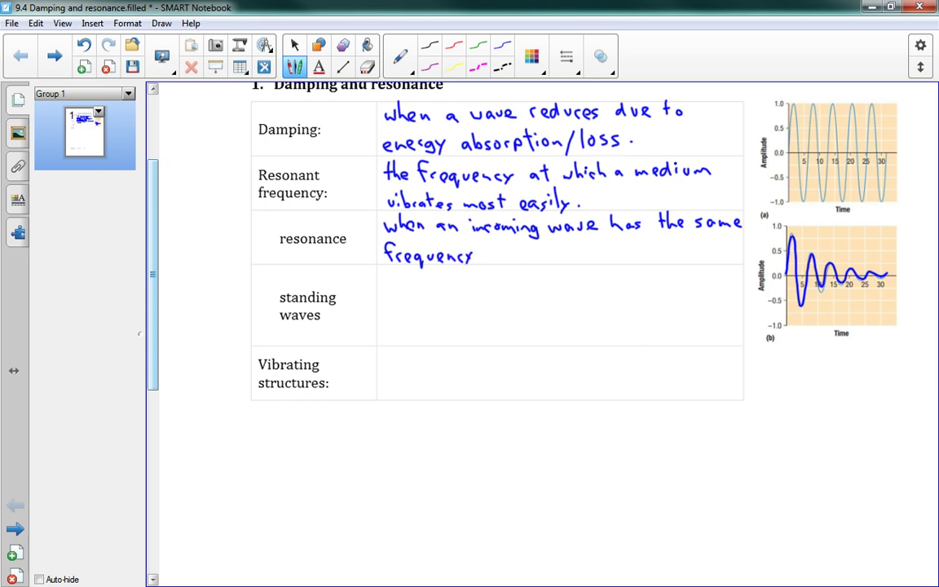
drag(489, 255, 585, 261)
mouse_move(588, 255)
mouse_down()
mouse_move(611, 260)
mouse_move(613, 251)
mouse_up()
drag(617, 254, 681, 260)
drag(690, 254, 701, 260)
drag(697, 250, 747, 264)
click(753, 259)
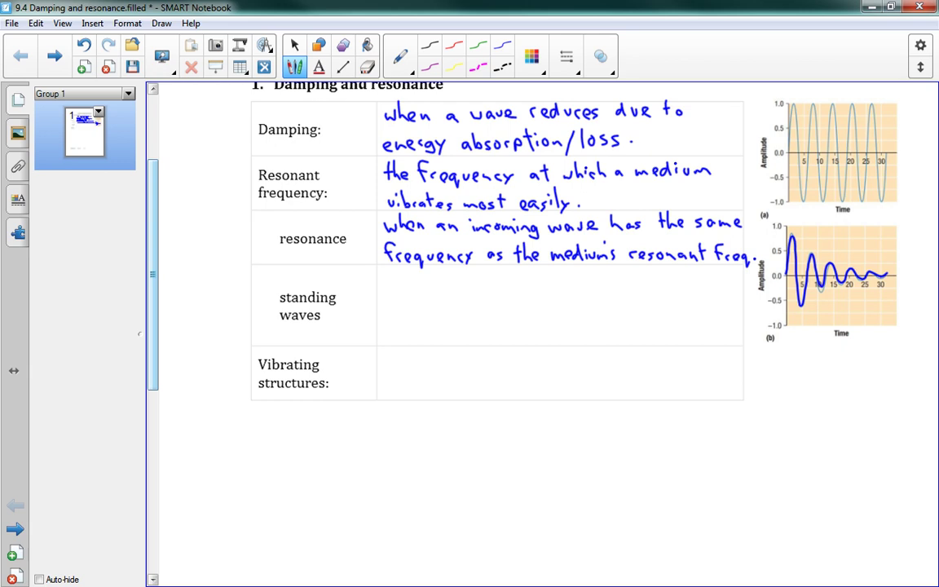
- Draw blue axes below graph (b) and sketch a wave of growing amplitude on them
scroll(497, 245, down, 1)
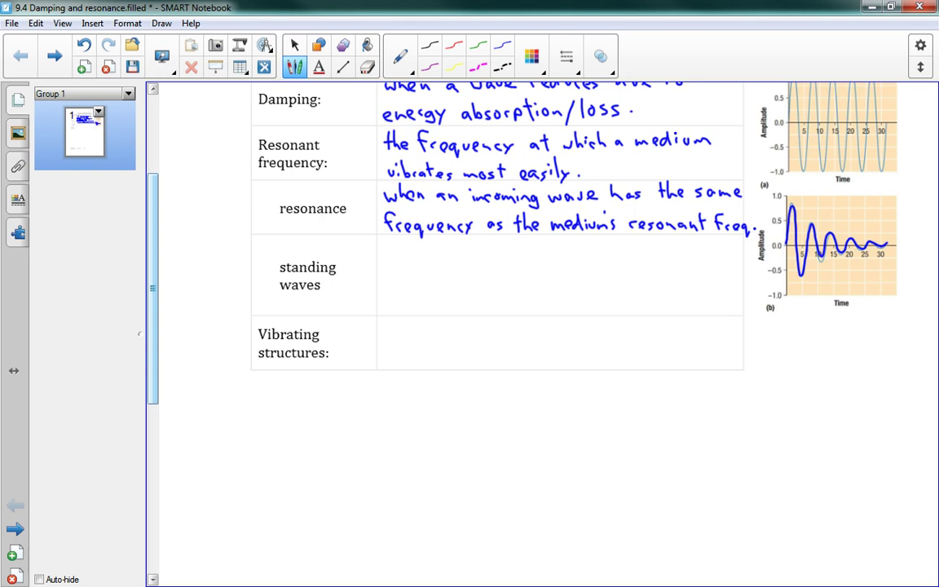
drag(785, 322, 785, 416)
drag(786, 364, 895, 368)
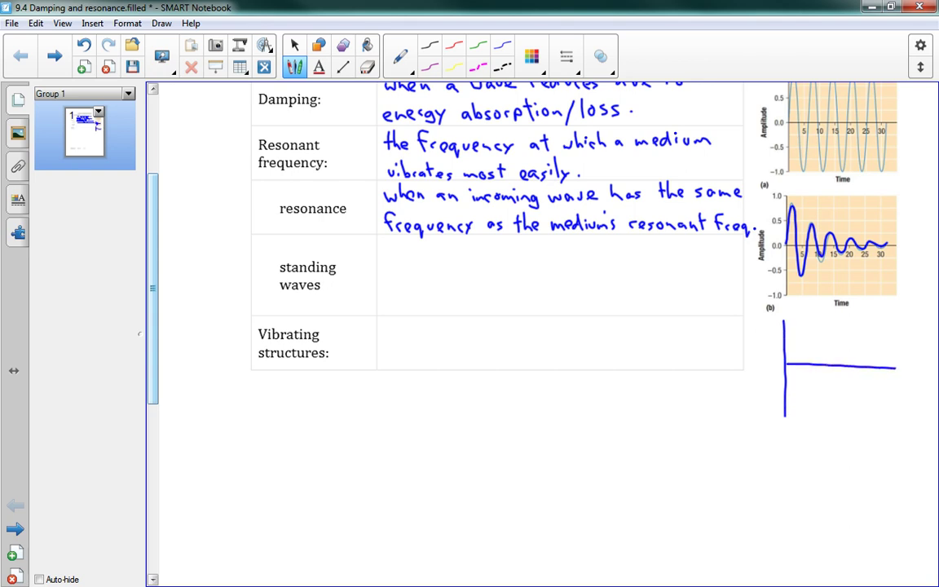
mouse_move(786, 357)
mouse_down()
mouse_move(796, 365)
mouse_move(810, 355)
mouse_move(823, 371)
mouse_move(836, 346)
mouse_move(848, 380)
mouse_move(863, 339)
mouse_move(870, 381)
mouse_move(883, 375)
mouse_move(889, 336)
mouse_move(907, 403)
mouse_move(919, 368)
mouse_up()
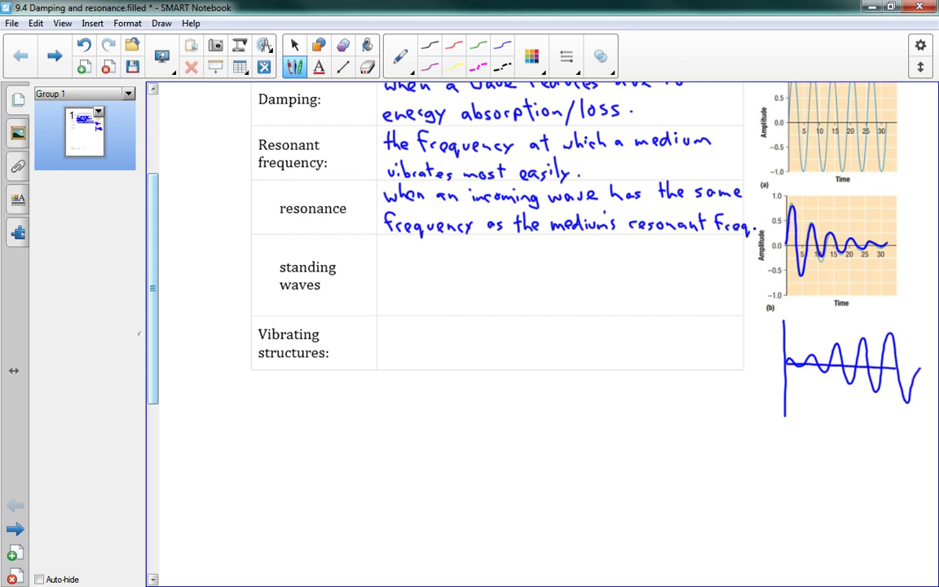
- Handwrite 'wavelength must be a multiple of' in the standing waves row
scroll(522, 245, down, 1)
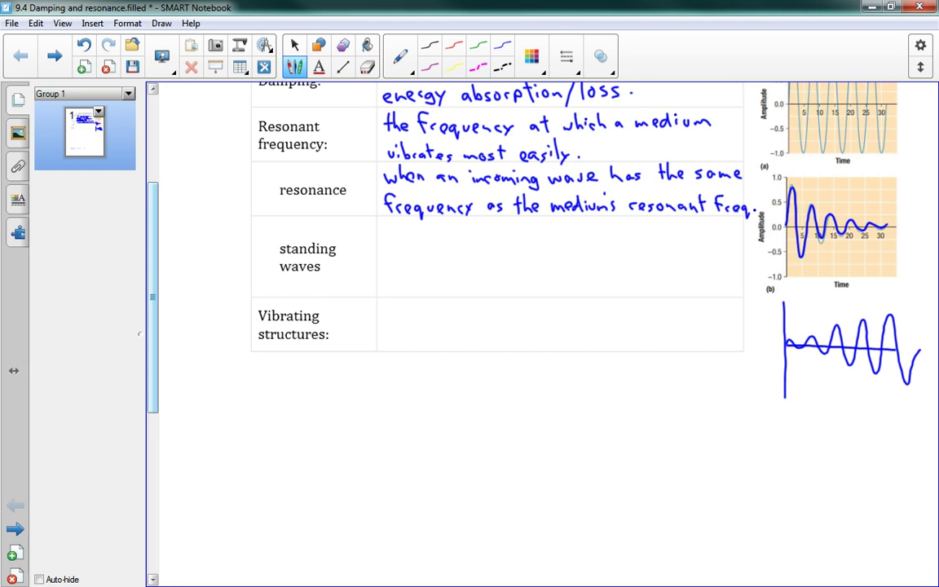
mouse_move(387, 230)
mouse_down()
mouse_move(389, 238)
mouse_move(440, 235)
mouse_up()
mouse_move(443, 227)
mouse_down()
mouse_move(445, 238)
mouse_move(471, 244)
mouse_move(484, 234)
mouse_up()
mouse_move(478, 224)
mouse_down()
mouse_move(494, 235)
mouse_move(530, 236)
mouse_up()
drag(535, 230, 541, 235)
click(557, 222)
mouse_move(537, 228)
mouse_down()
mouse_move(647, 237)
mouse_move(651, 226)
mouse_up()
click(654, 222)
drag(654, 227, 664, 234)
mouse_move(678, 218)
mouse_down()
mouse_move(678, 235)
mouse_move(707, 227)
mouse_move(718, 236)
mouse_up()
drag(714, 228, 727, 227)
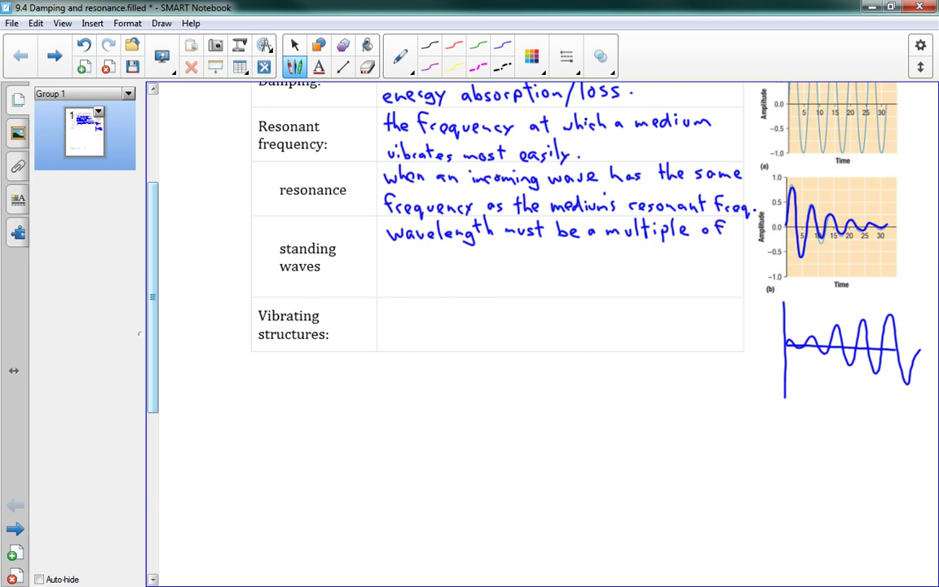
- Continue on a new line with 'one of the harmonics (the resonant'
drag(394, 259, 444, 269)
mouse_move(441, 260)
mouse_down()
mouse_move(478, 257)
mouse_move(473, 266)
mouse_up()
mouse_move(481, 251)
mouse_down()
mouse_move(488, 266)
mouse_move(571, 262)
mouse_up()
drag(574, 257, 583, 263)
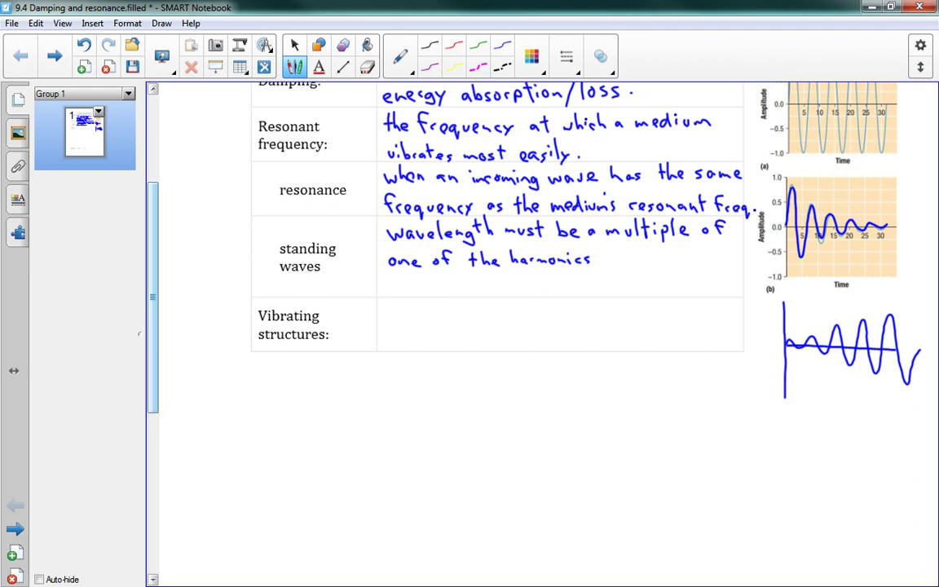
mouse_move(613, 249)
mouse_down()
mouse_move(609, 267)
mouse_move(635, 255)
mouse_move(629, 264)
mouse_up()
mouse_move(641, 248)
mouse_down()
mouse_move(640, 265)
mouse_move(675, 253)
mouse_move(723, 261)
mouse_up()
drag(726, 256, 736, 261)
drag(731, 251, 742, 250)
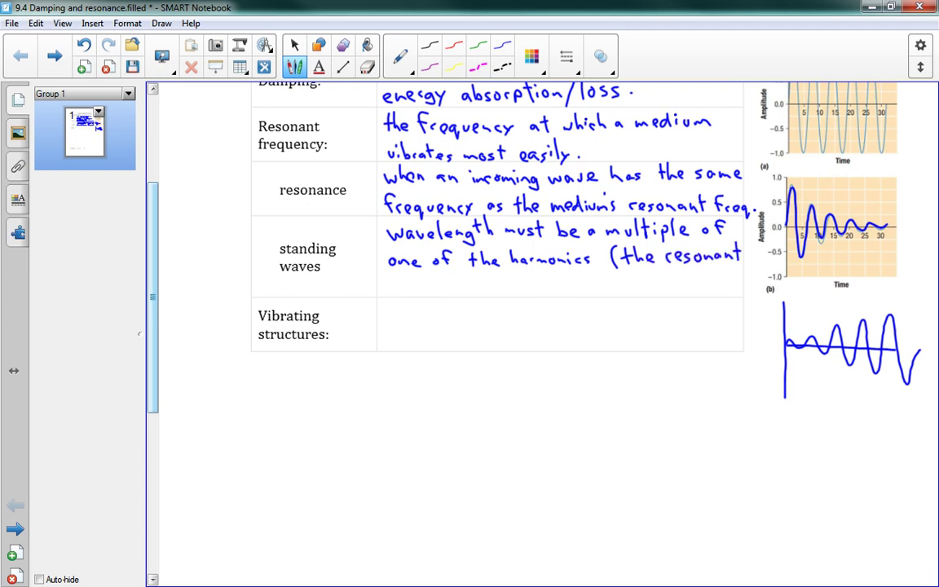
- Write 'frequencies)' on a third line, undoing one misdrawn stroke
mouse_move(399, 279)
mouse_down()
mouse_move(396, 297)
mouse_move(407, 288)
mouse_move(434, 298)
mouse_move(452, 287)
mouse_move(492, 298)
mouse_up()
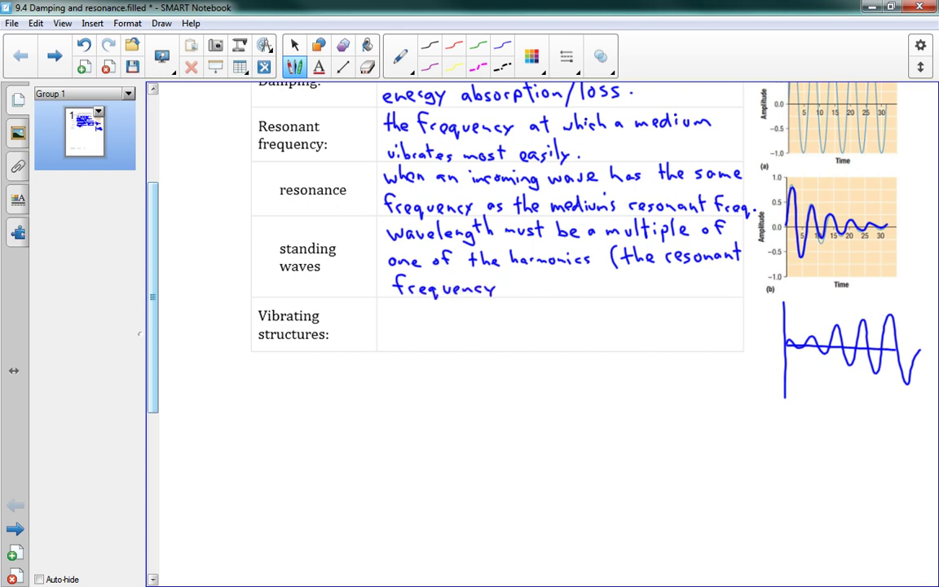
key(ctrl+z)
drag(496, 288, 513, 294)
scroll(497, 245, down, 1)
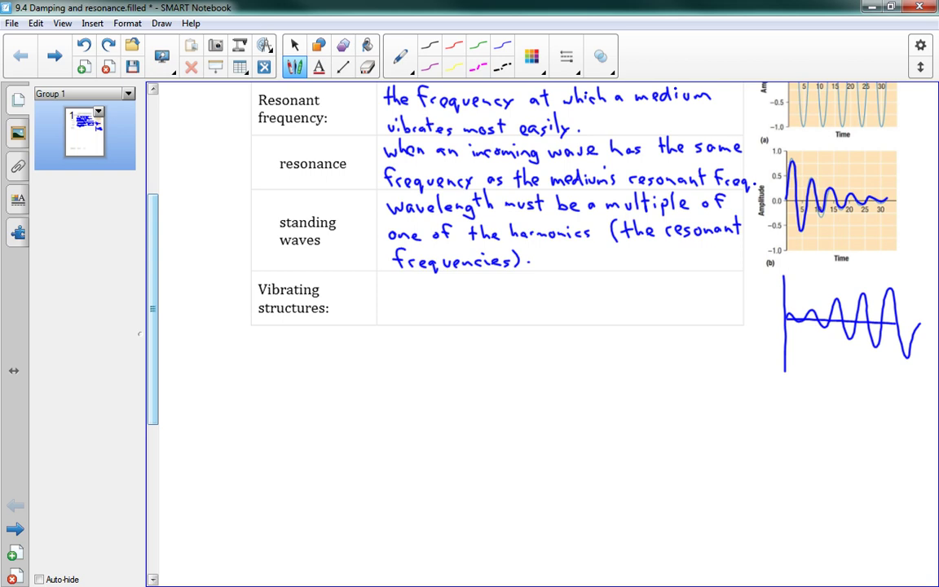
scroll(530, 326, down, 1)
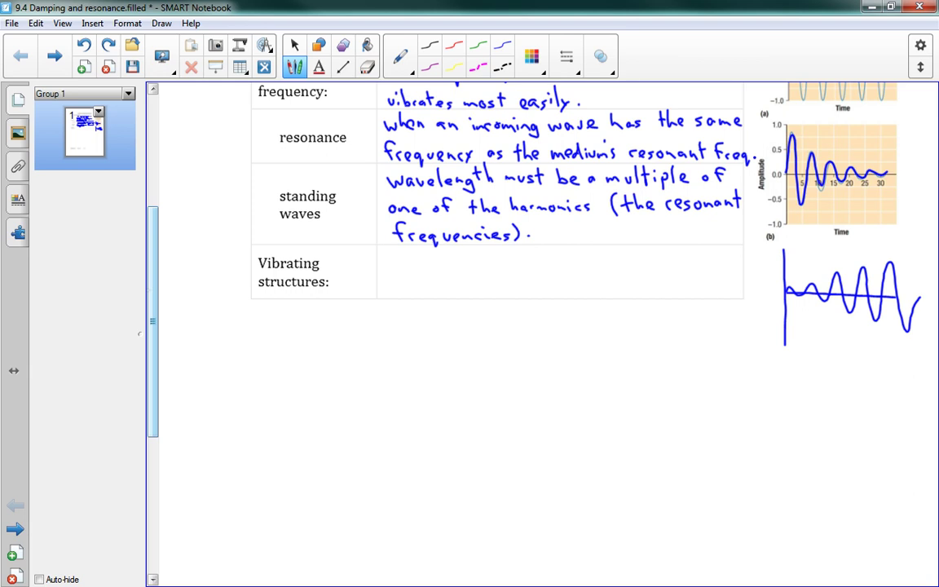
- Handwrite 'we often want damping so that' in the Vibrating structures row
mouse_move(393, 254)
mouse_down()
mouse_move(397, 261)
mouse_move(407, 254)
mouse_move(534, 262)
mouse_up()
click(557, 258)
drag(526, 254, 556, 262)
mouse_move(561, 249)
mouse_down()
mouse_move(562, 262)
mouse_move(592, 270)
mouse_up()
drag(592, 257, 611, 262)
mouse_move(619, 256)
mouse_down()
mouse_move(617, 269)
mouse_move(654, 261)
mouse_up()
click(601, 252)
mouse_move(664, 254)
mouse_down()
mouse_move(675, 255)
mouse_move(671, 262)
mouse_up()
drag(679, 248, 686, 262)
drag(693, 256, 697, 262)
drag(694, 254, 702, 254)
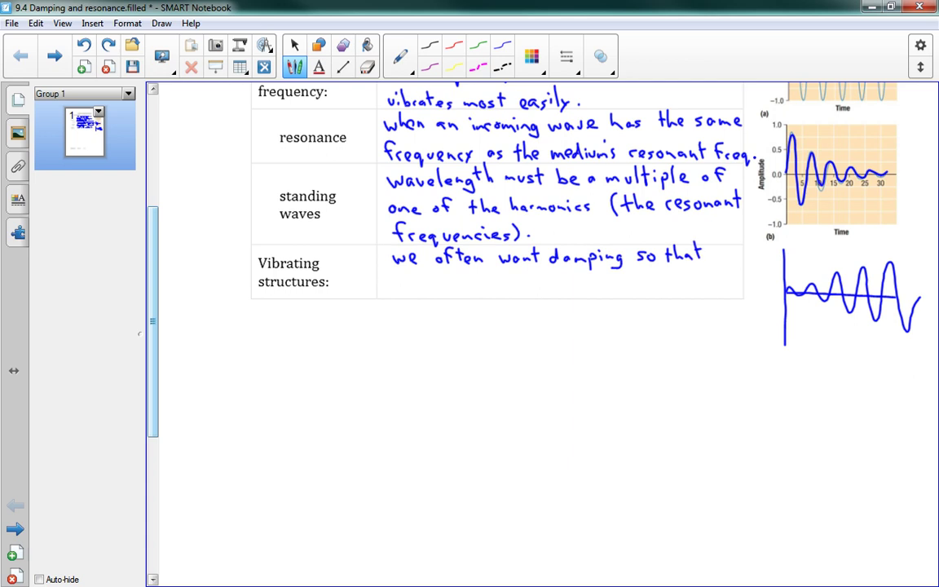
- Start the second line with 'buildings, bridges,'
mouse_move(396, 273)
mouse_down()
mouse_move(396, 291)
mouse_move(420, 291)
mouse_up()
click(420, 275)
drag(426, 272, 434, 291)
mouse_move(438, 275)
mouse_down()
mouse_move(439, 291)
mouse_move(453, 291)
mouse_move(455, 301)
mouse_move(507, 286)
mouse_move(513, 293)
mouse_up()
click(441, 277)
click(468, 291)
drag(522, 282, 531, 302)
drag(539, 292, 545, 298)
mouse_move(554, 294)
mouse_down()
mouse_move(571, 295)
mouse_move(577, 284)
mouse_up()
- Finish the sentence with 'etc don't get damaged.'
mouse_move(584, 286)
mouse_down()
mouse_move(581, 295)
mouse_move(621, 294)
mouse_move(623, 284)
mouse_up()
drag(628, 278, 629, 294)
mouse_move(625, 284)
mouse_down()
mouse_move(643, 302)
mouse_move(665, 295)
mouse_up()
drag(660, 285, 725, 292)
drag(732, 285, 727, 300)
drag(736, 288, 751, 292)
click(762, 288)
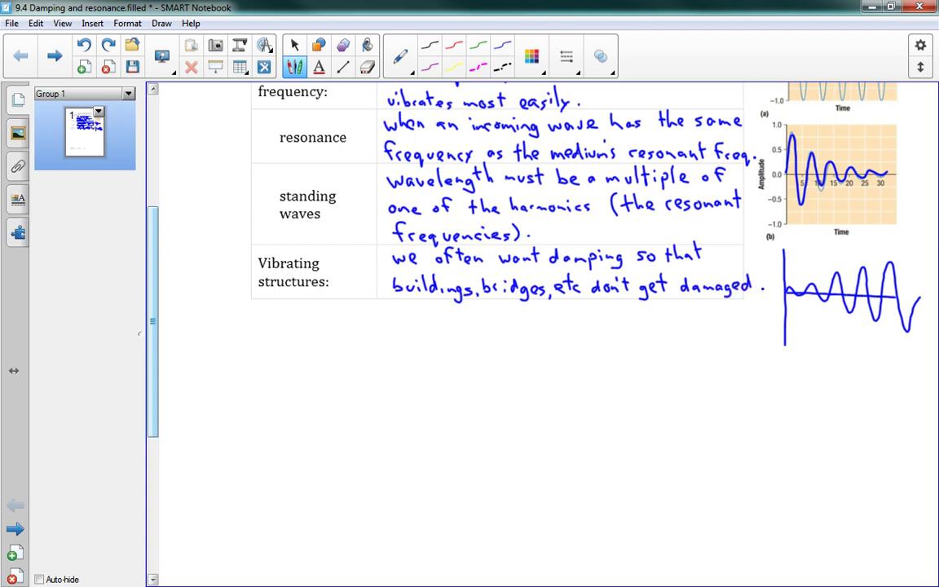